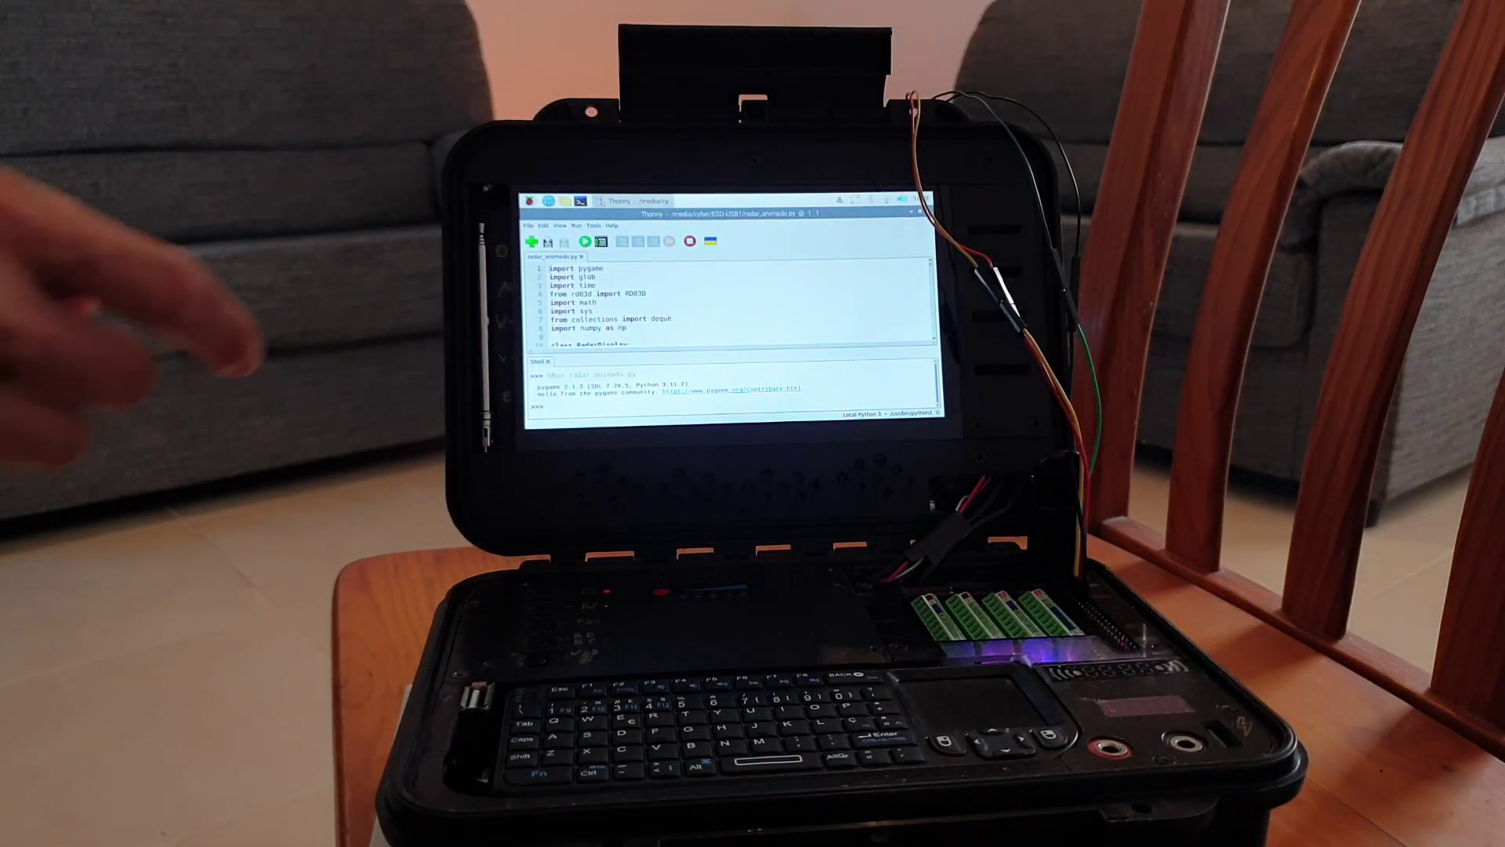
- Run radar_animado.py to launch the full-screen motion-tracker display
click(585, 242)
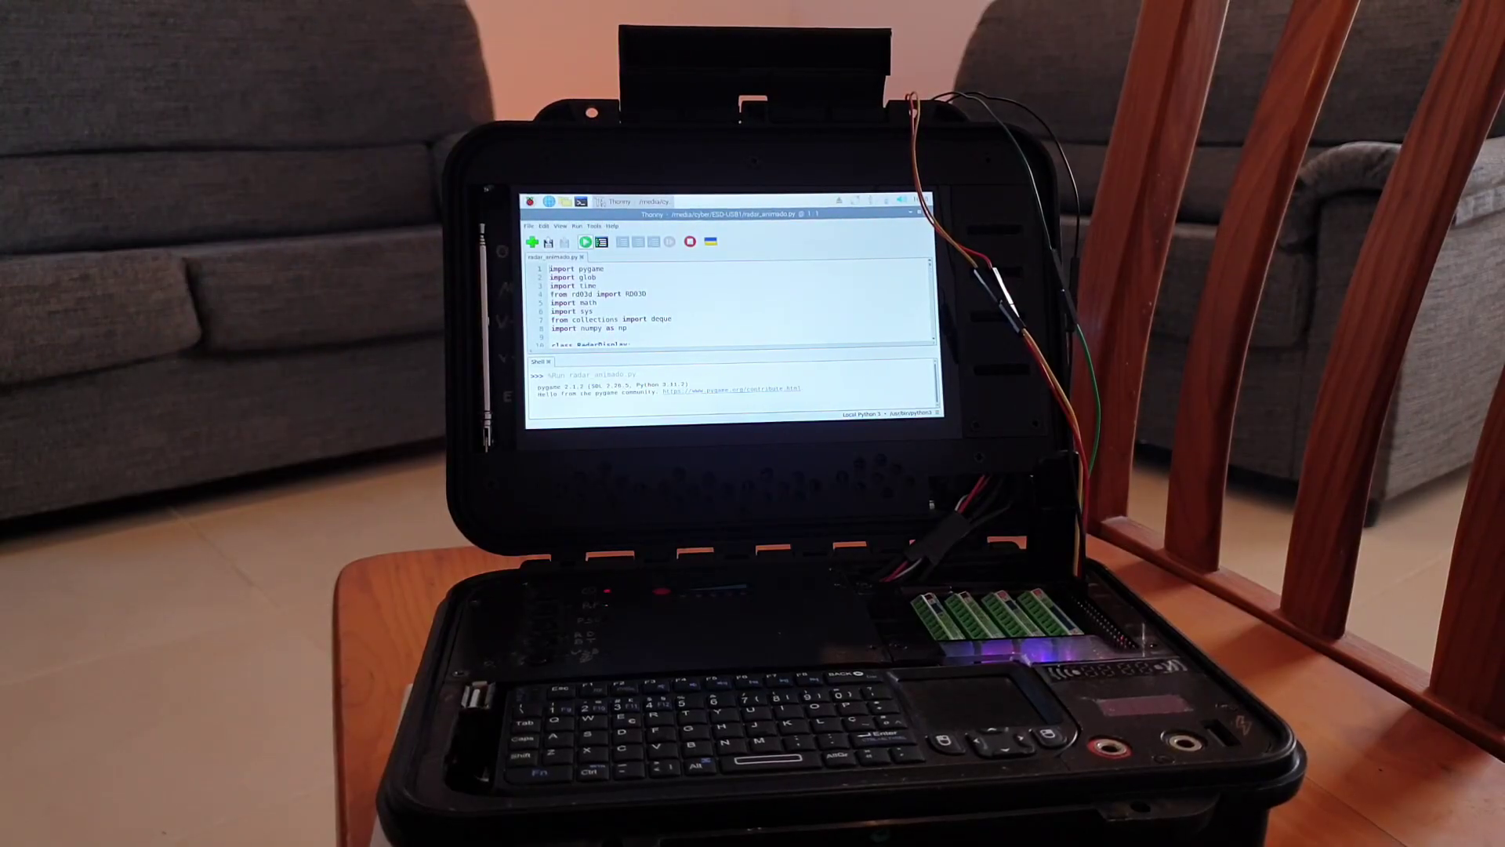